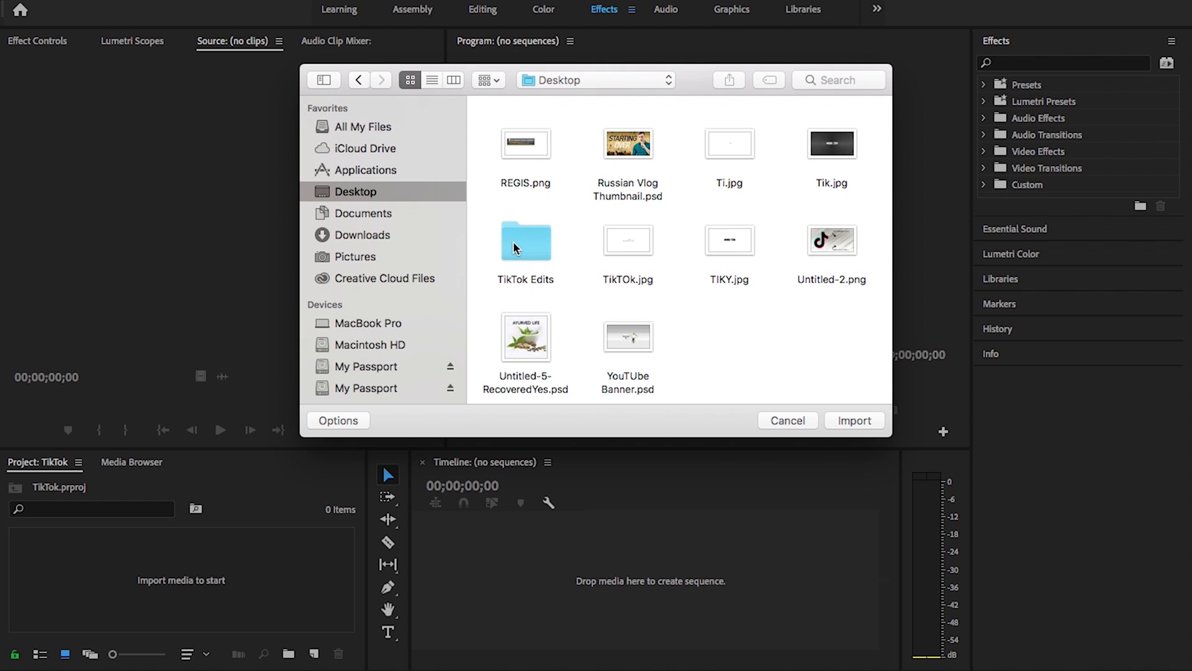
# Import the TikTok Edits folder's footage into the TikTok project.
pyautogui.click(515, 250)
pyautogui.click(854, 420)
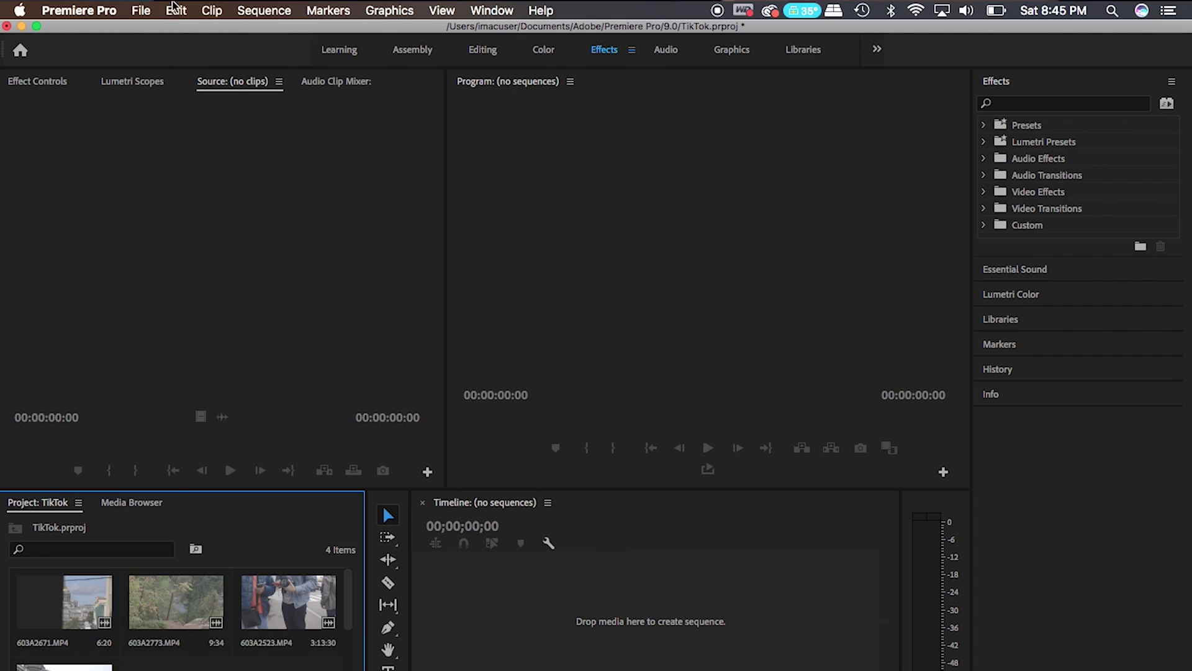
# Start a new sequence from File > New > Sequence.
pyautogui.click(141, 10)
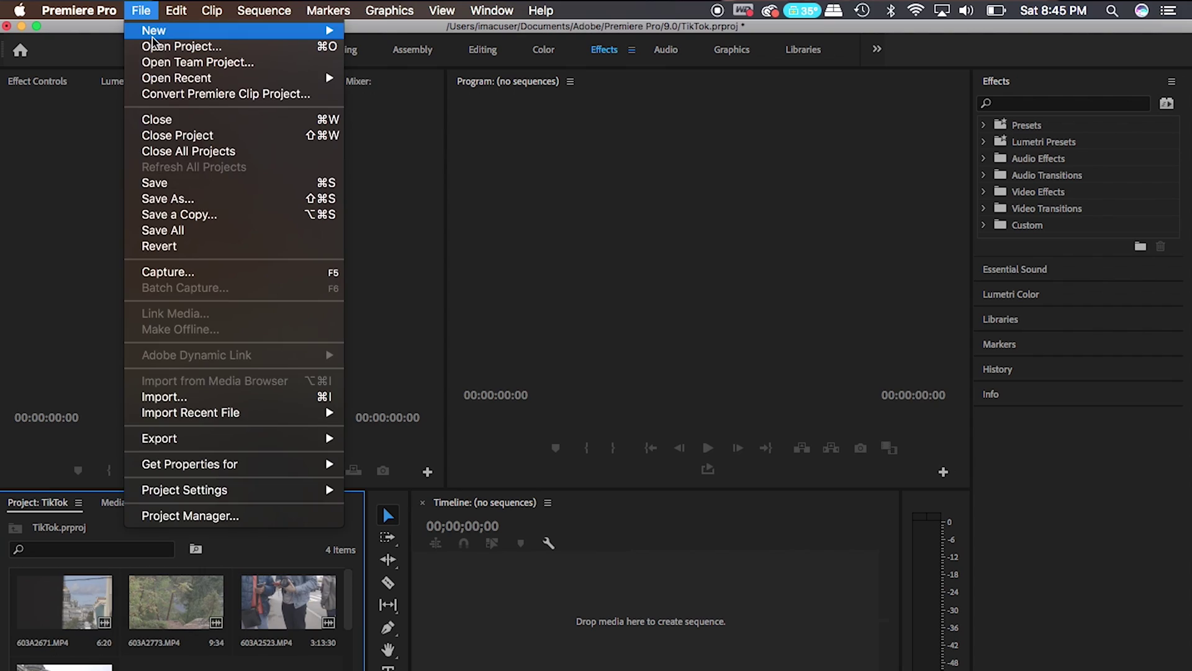
pyautogui.moveTo(141, 10)
pyautogui.moveTo(249, 31)
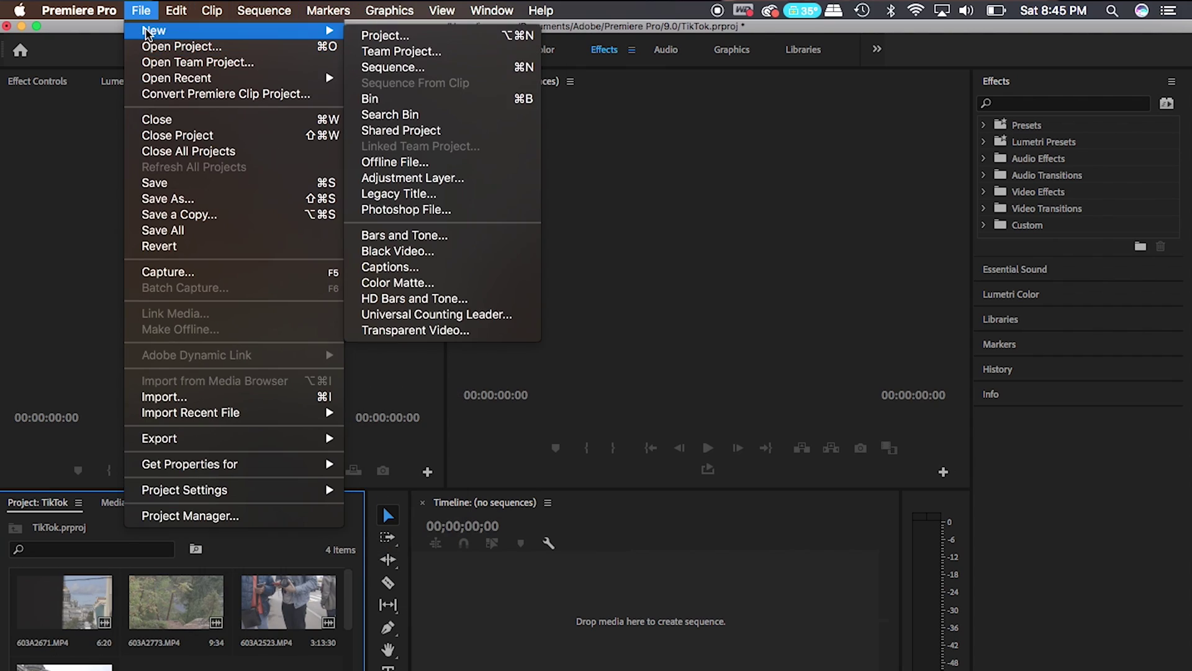
pyautogui.click(376, 67)
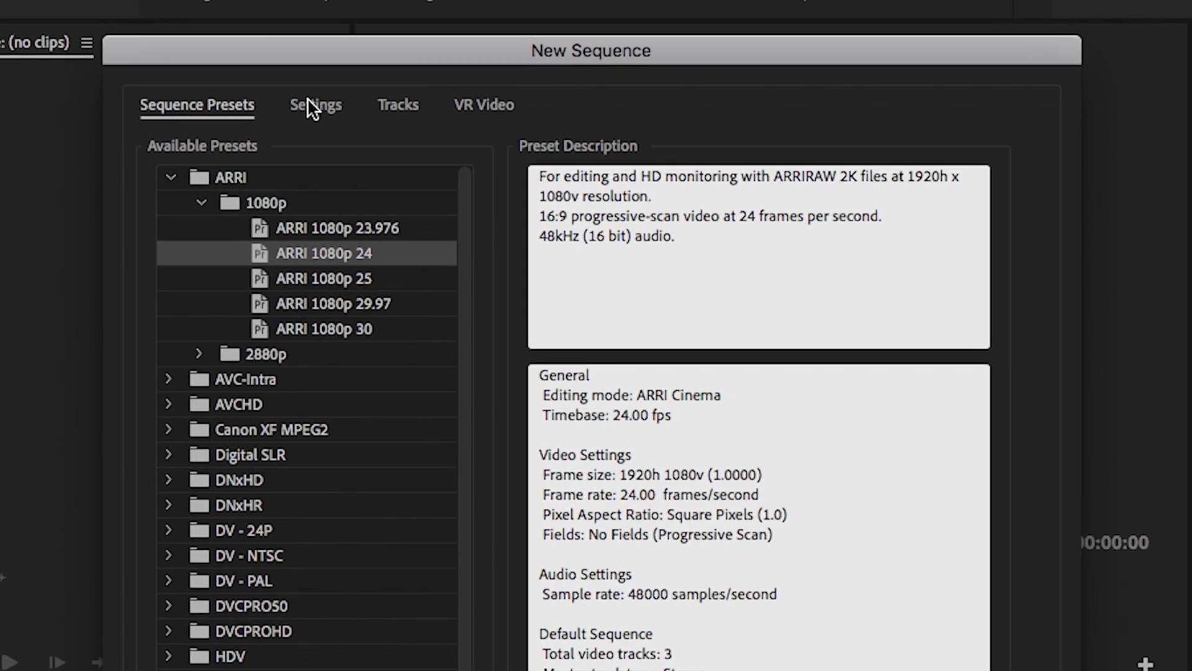
# Set a custom frame size of 1080 horizontal by 1920 vertical for Sequence 03.
pyautogui.click(411, 119)
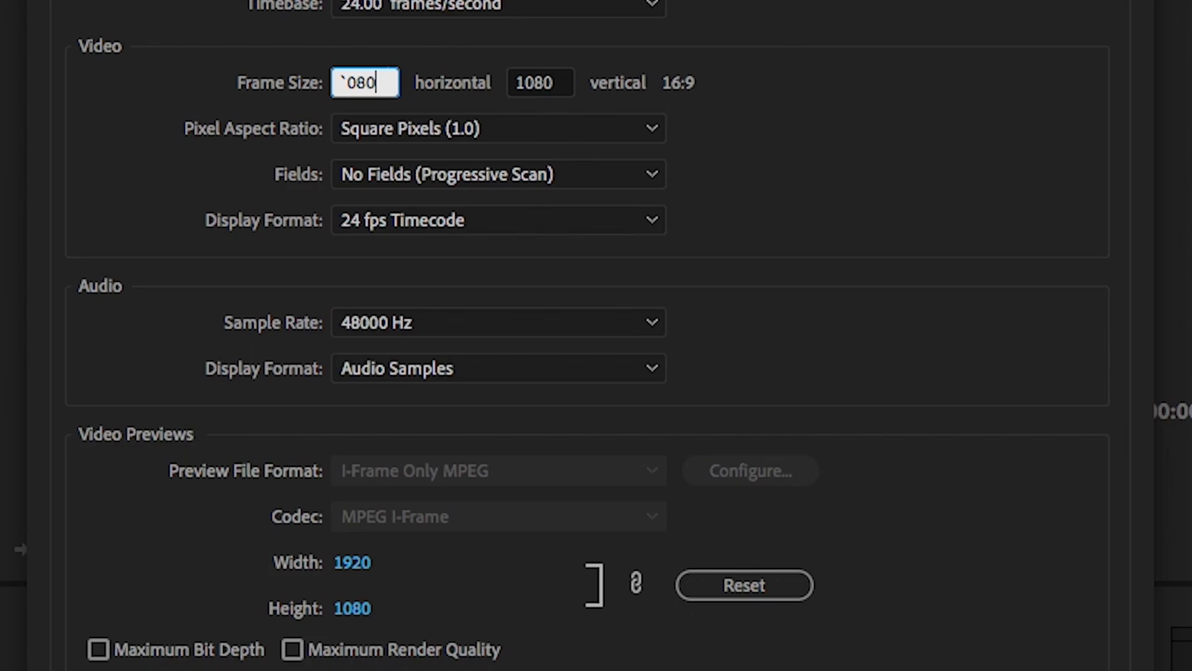
pyautogui.click(537, 79)
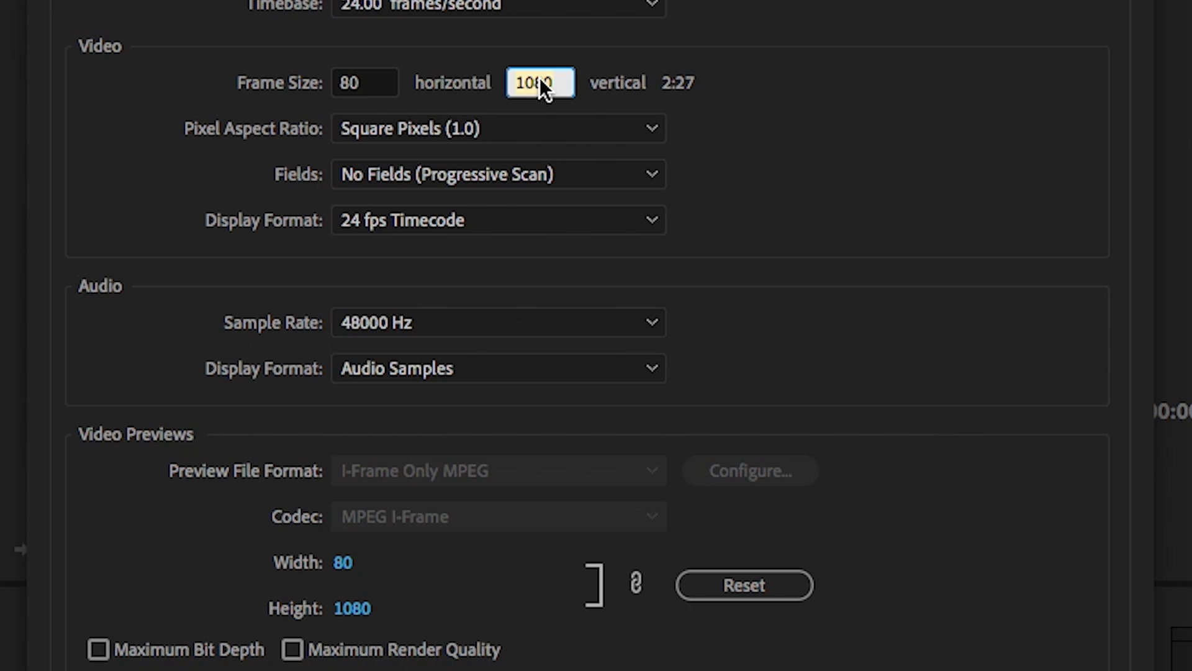
pyautogui.click(357, 78)
pyautogui.write('108')
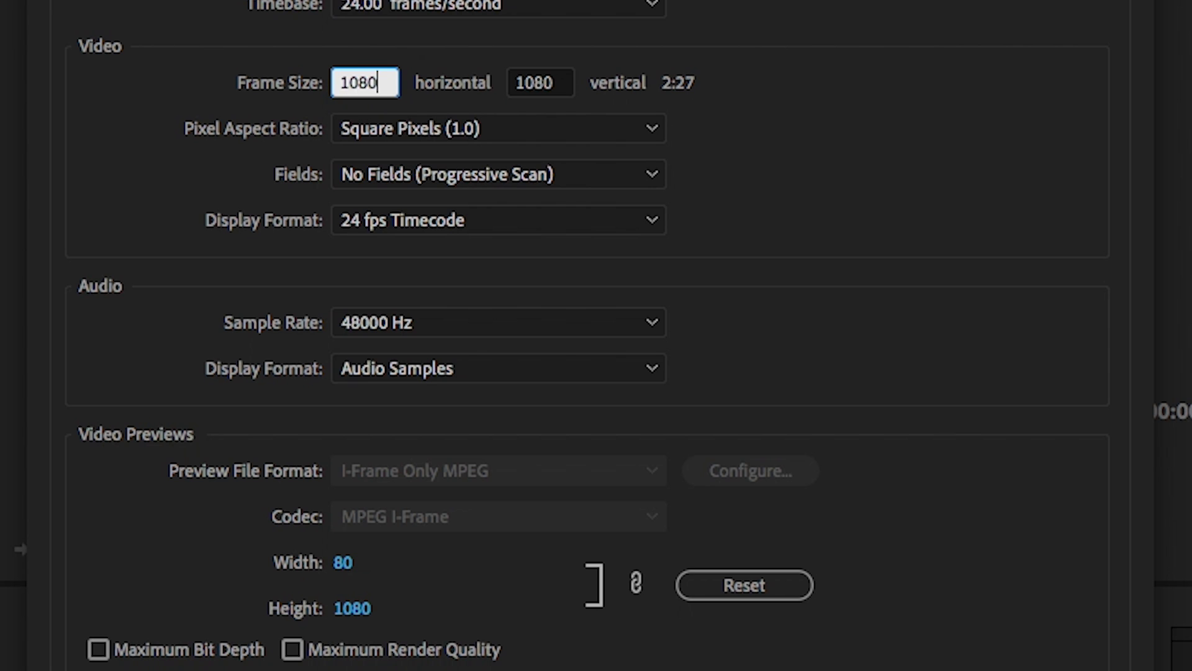
pyautogui.click(535, 81)
pyautogui.write('1920')
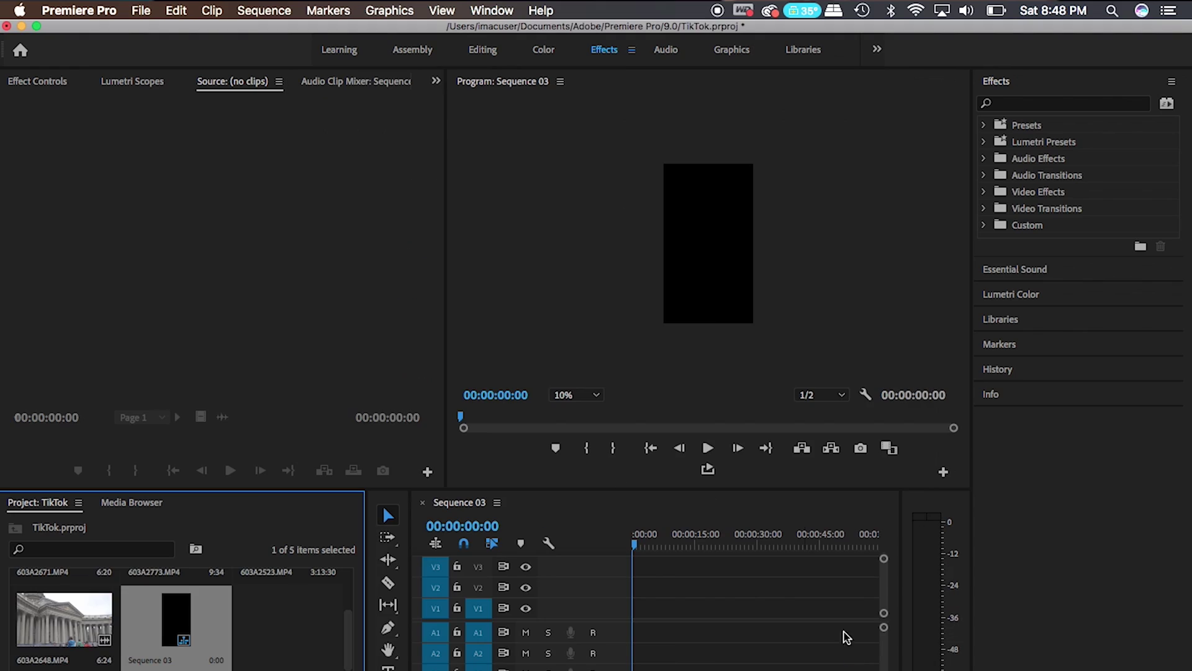
# Zoom the program preview in and out to inspect the vertical frame.
pyautogui.press('=')
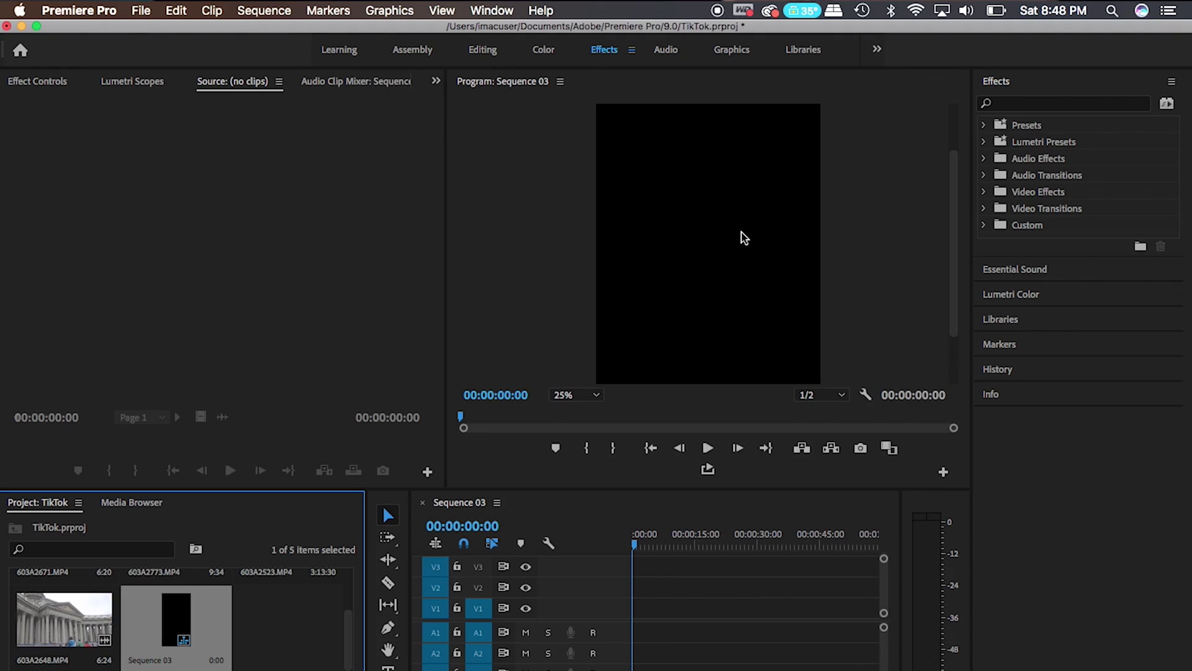
pyautogui.press('-')
pyautogui.press('=')
pyautogui.press('-')
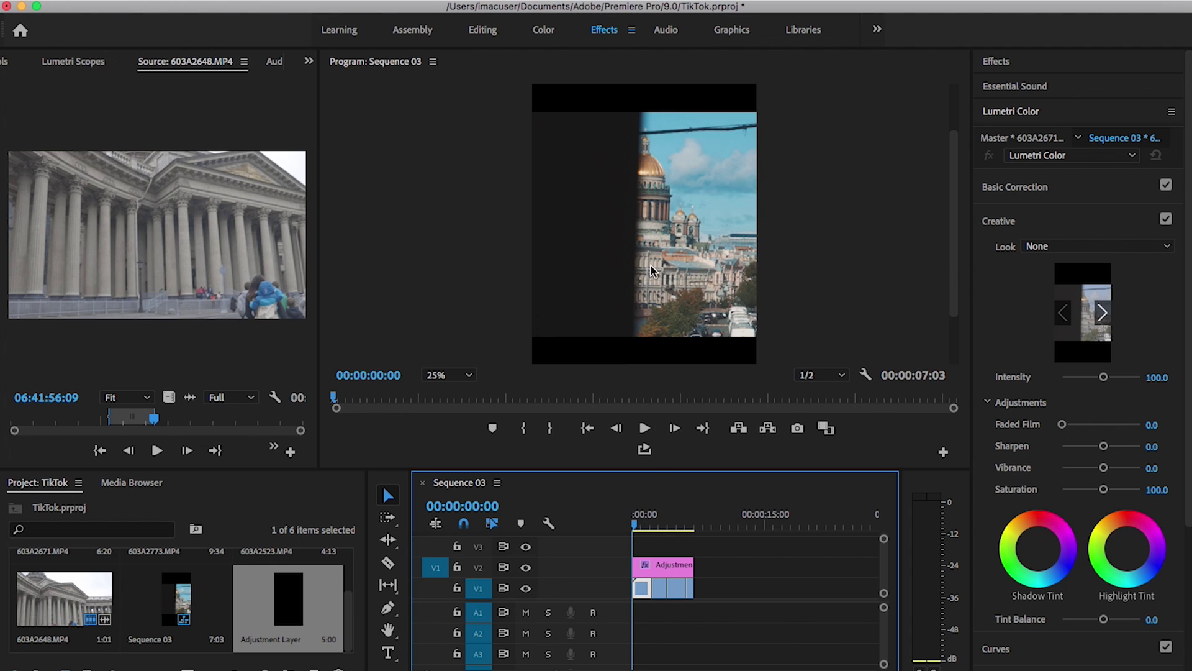
# Scale the V1 city clip up to 185 in Effect Controls' Motion settings.
pyautogui.click(309, 62)
pyautogui.click(345, 83)
pyautogui.click(643, 590)
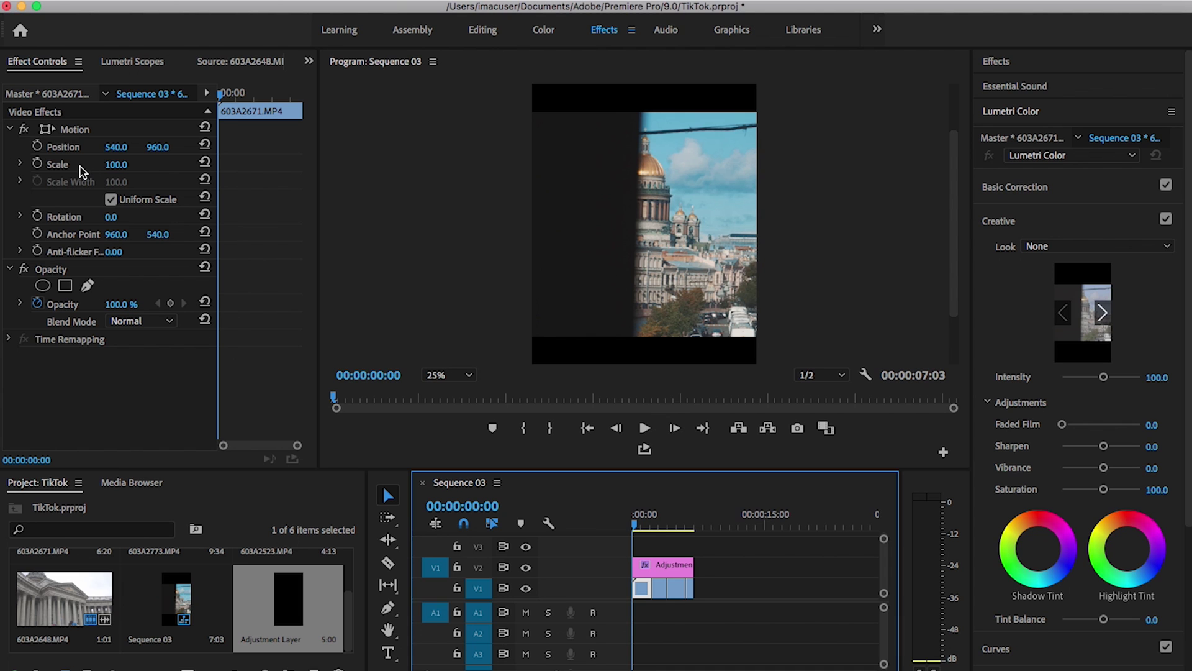
pyautogui.moveTo(113, 173); pyautogui.dragTo(136, 163)
pyautogui.press('-')
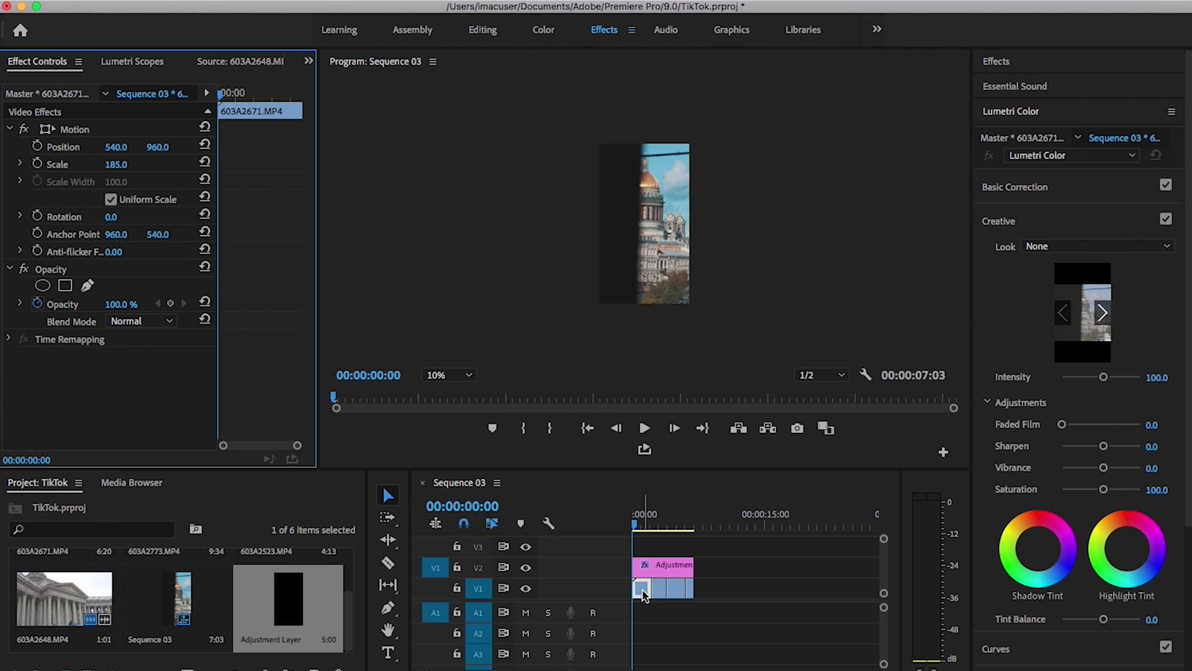
pyautogui.rightClick(643, 595)
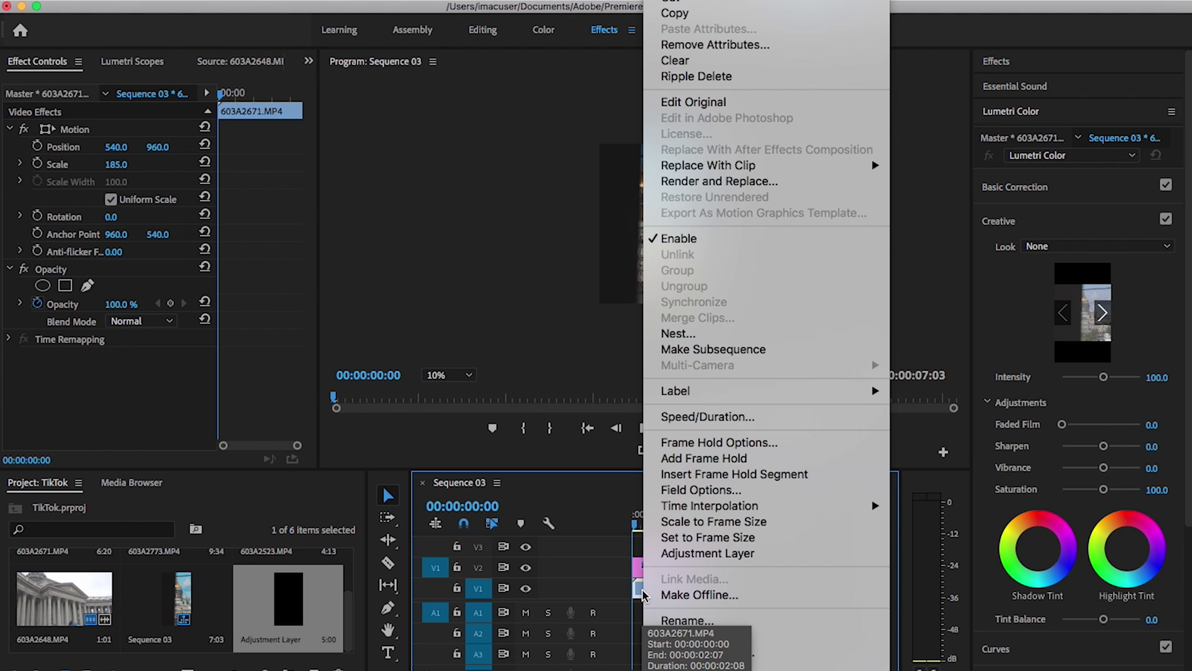
# Copy the scaled clip and paste only its Motion attributes onto all clips in the sequence.
pyautogui.click(715, 14)
pyautogui.moveTo(706, 612); pyautogui.dragTo(665, 575)
pyautogui.click(180, 2)
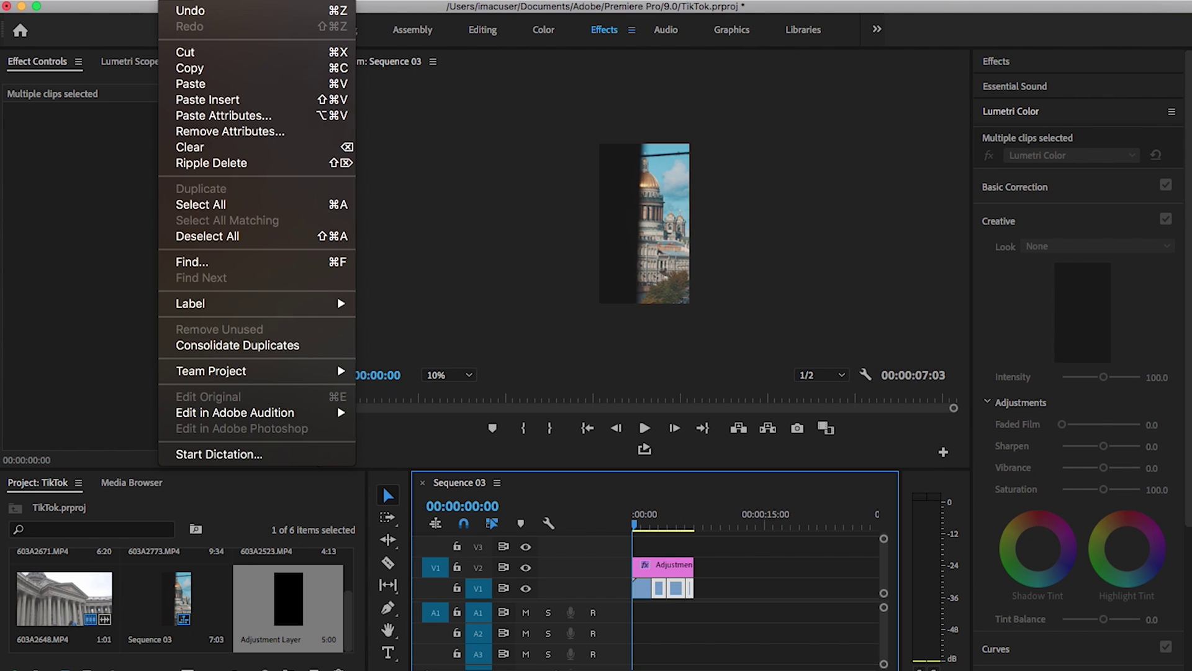
pyautogui.click(210, 117)
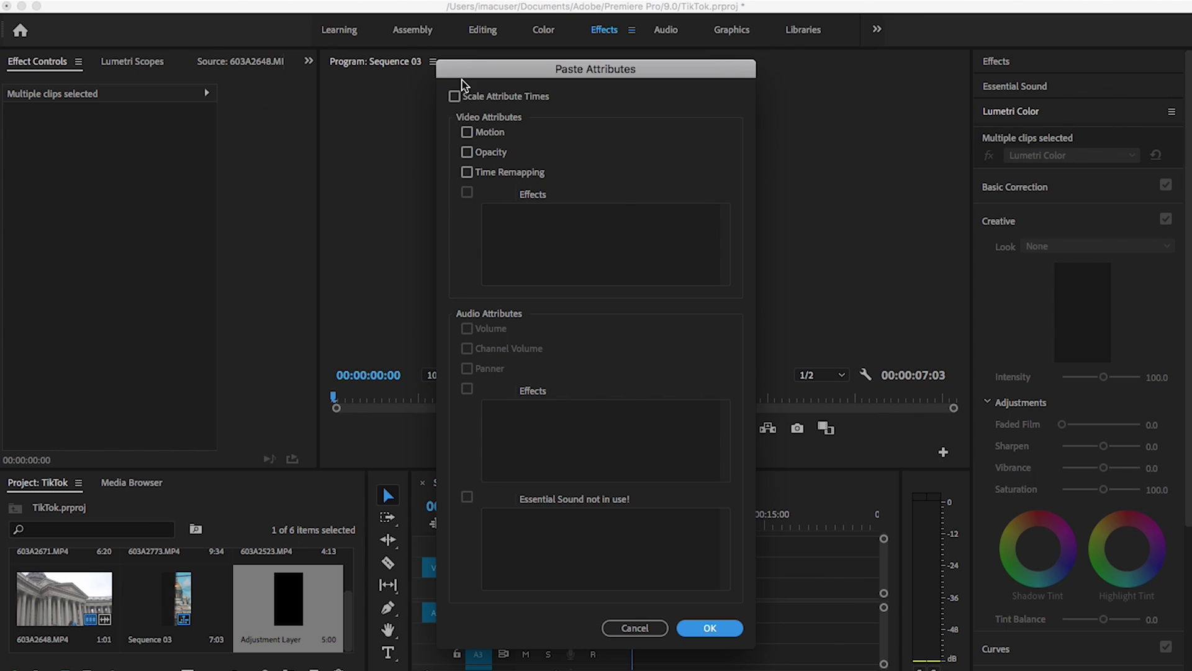
pyautogui.click(467, 132)
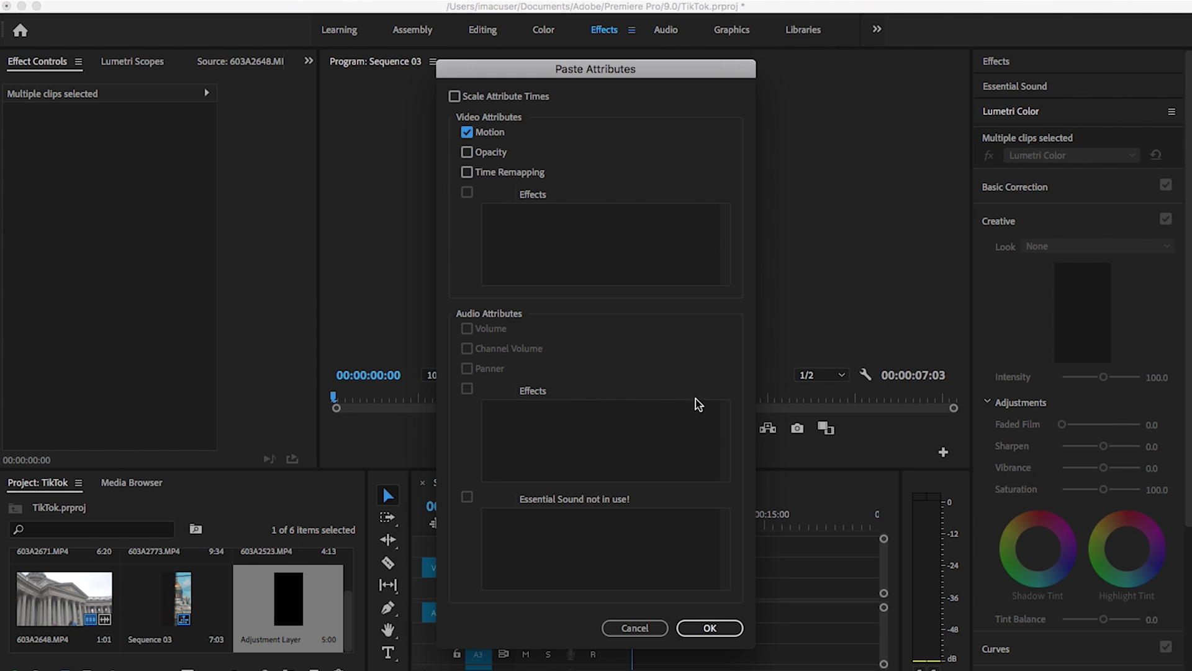
pyautogui.click(709, 627)
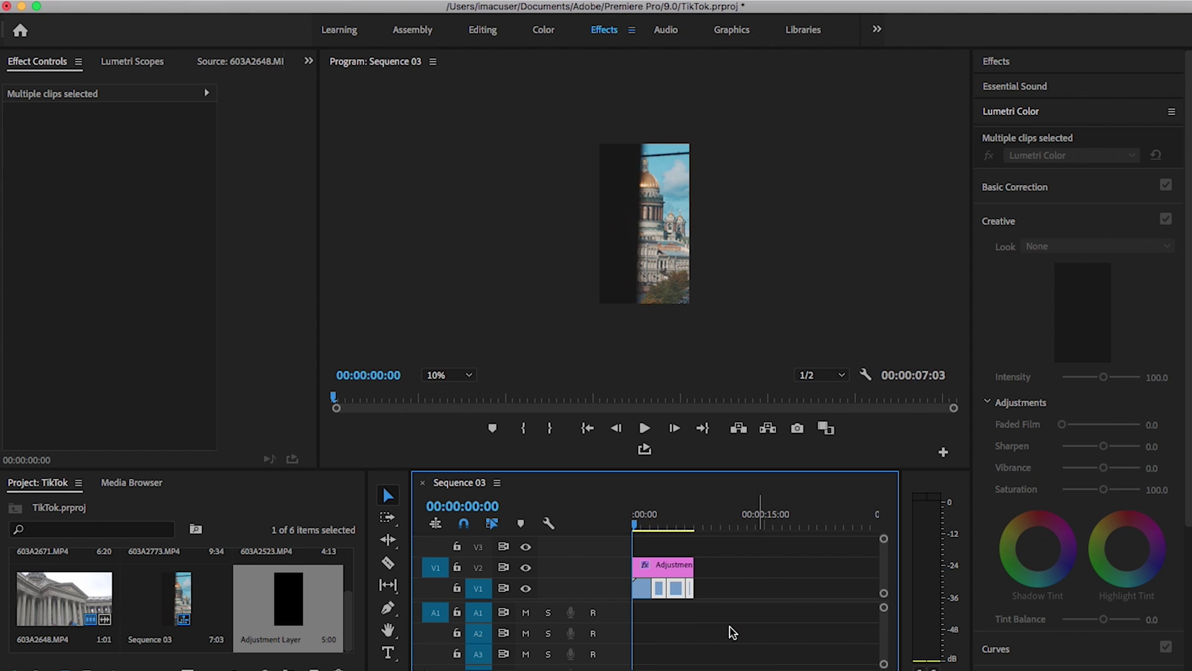
# Play part of the sequence to check the scaled clips.
pyautogui.click(654, 524)
pyautogui.press('space')
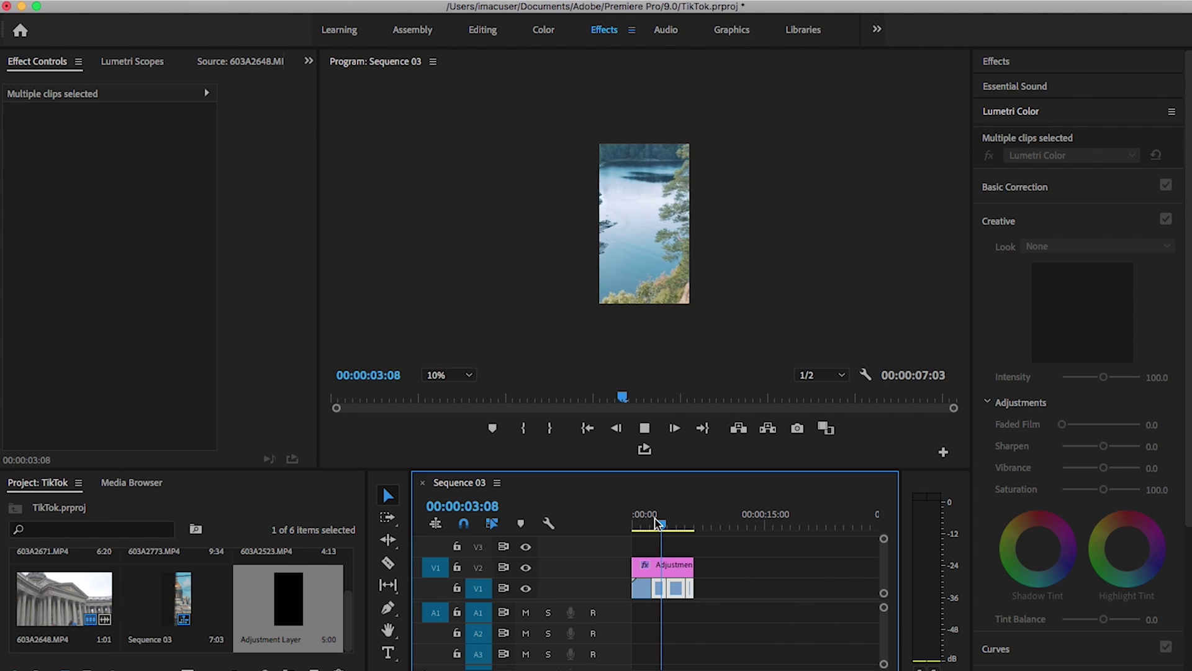
pyautogui.press('space')
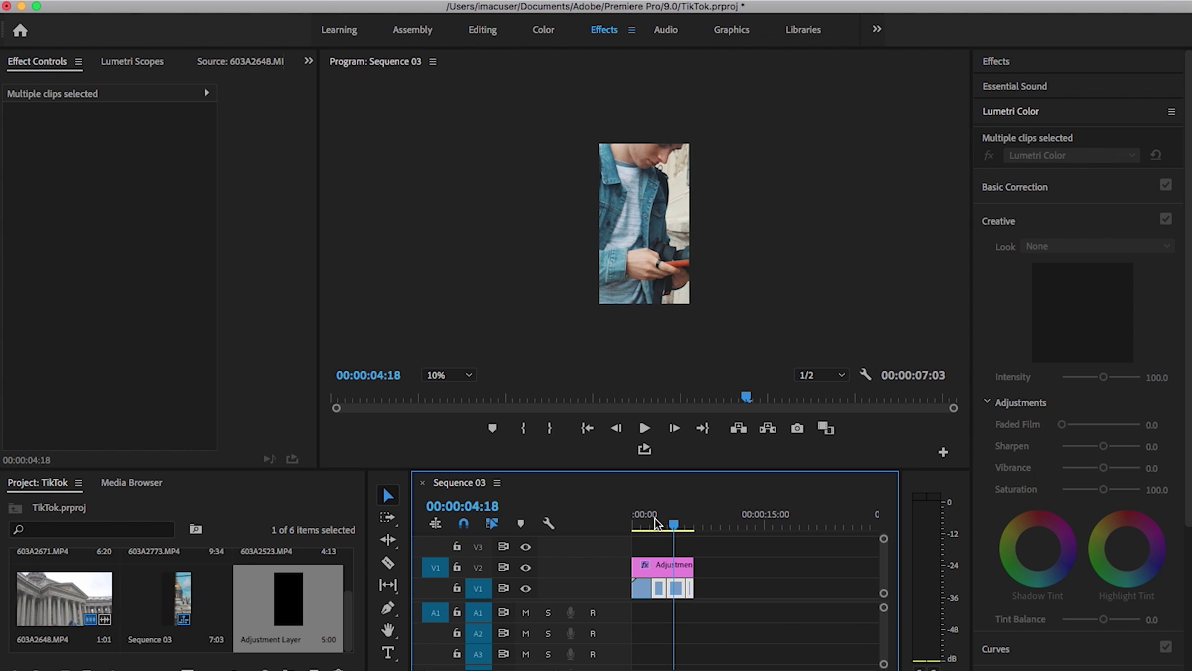
# Deselect the clips, return the playhead to the start, and open Export Settings.
pyautogui.click(691, 632)
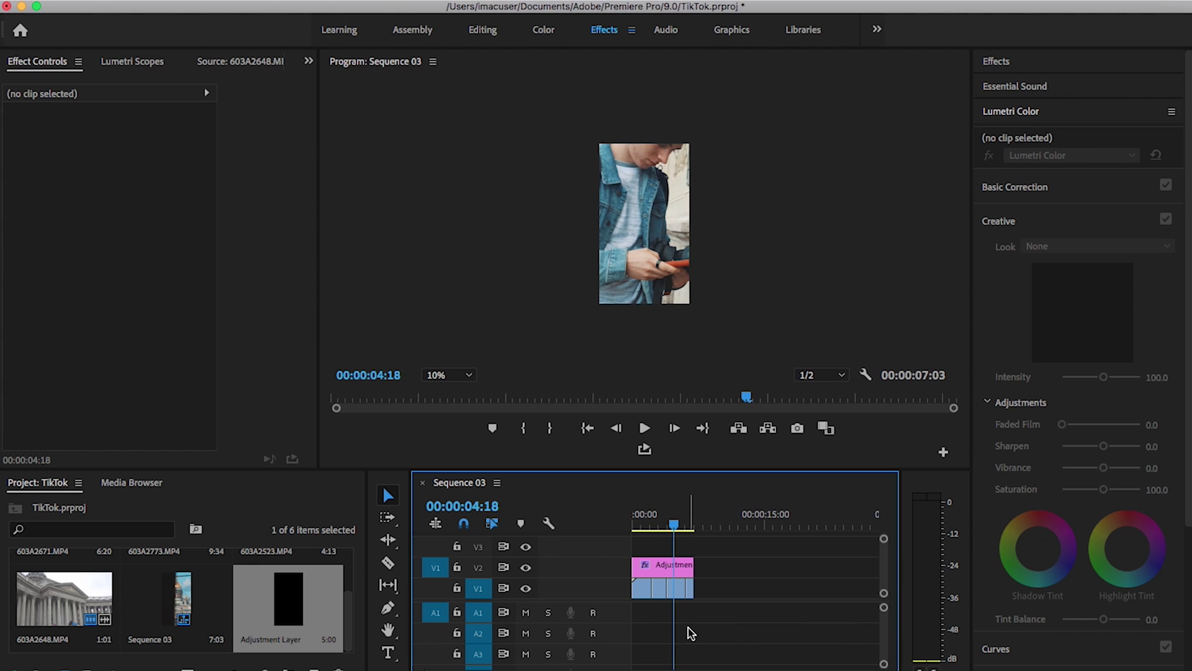
pyautogui.moveTo(672, 520)
pyautogui.mouseDown()
pyautogui.moveTo(643, 521)
pyautogui.moveTo(691, 519)
pyautogui.mouseUp()
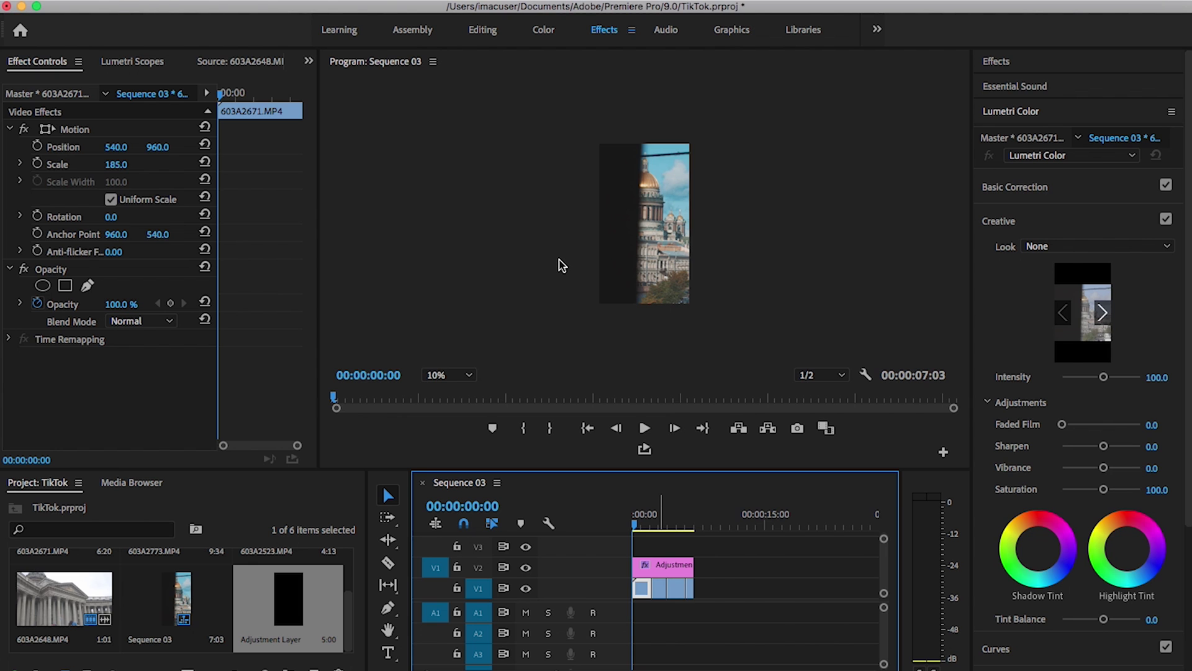
pyautogui.press('super+m')
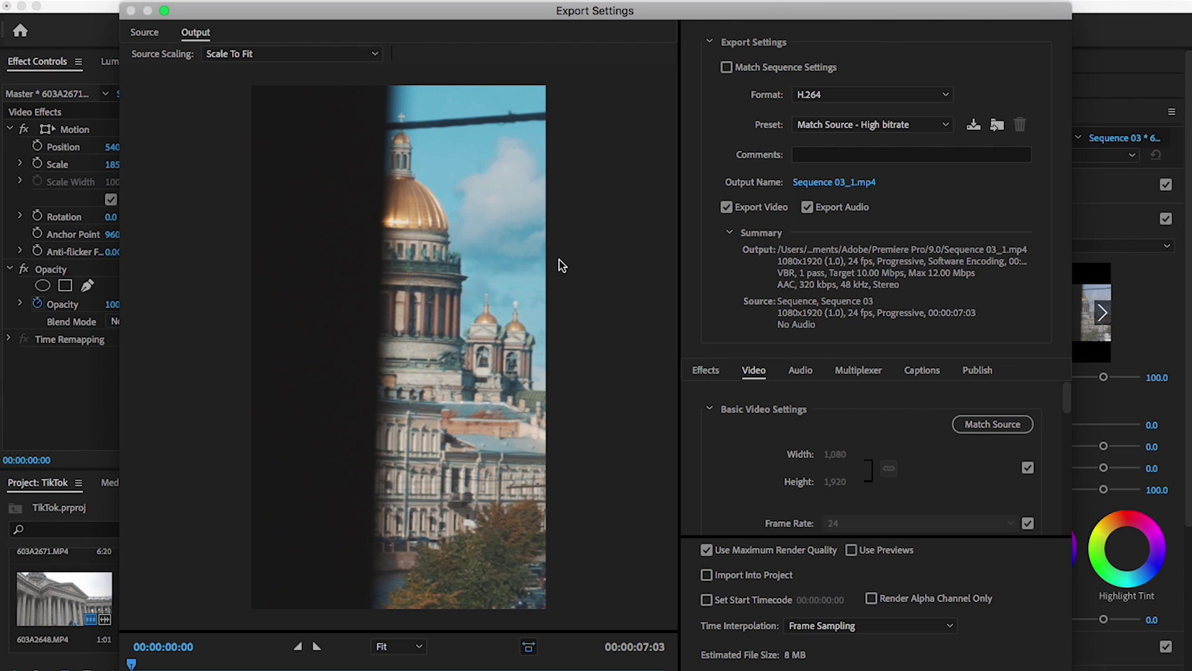
# Choose the High Quality 1080p HD preset for the H.264 export.
pyautogui.click(832, 132)
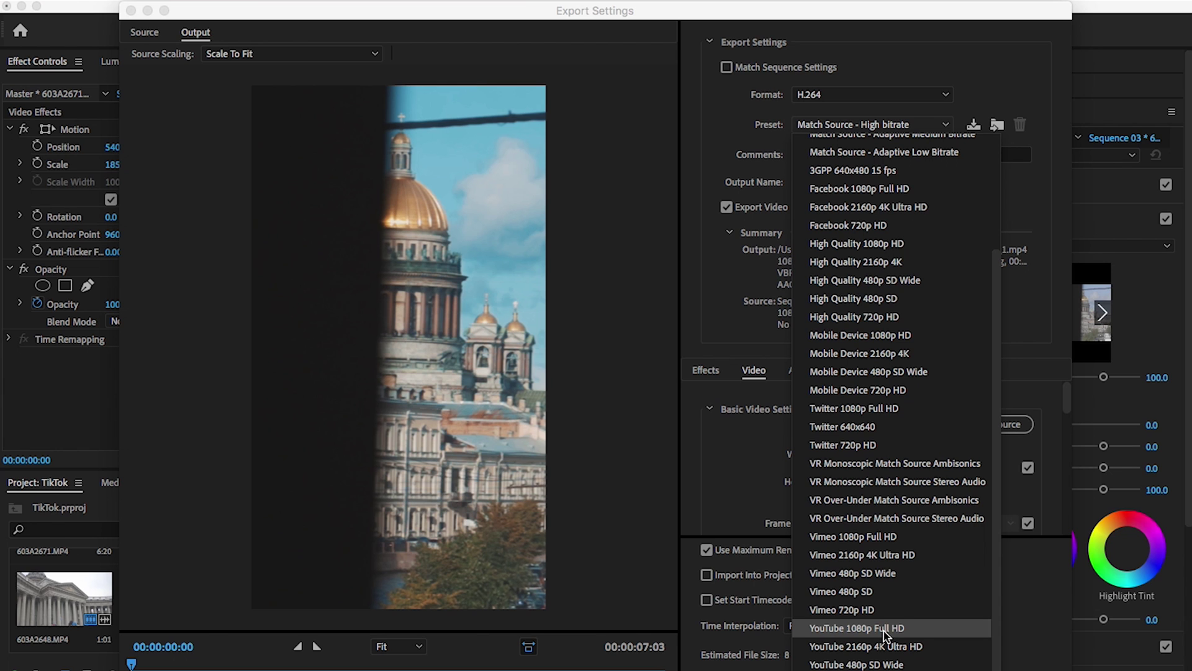
pyautogui.scroll(5, 928, 230)
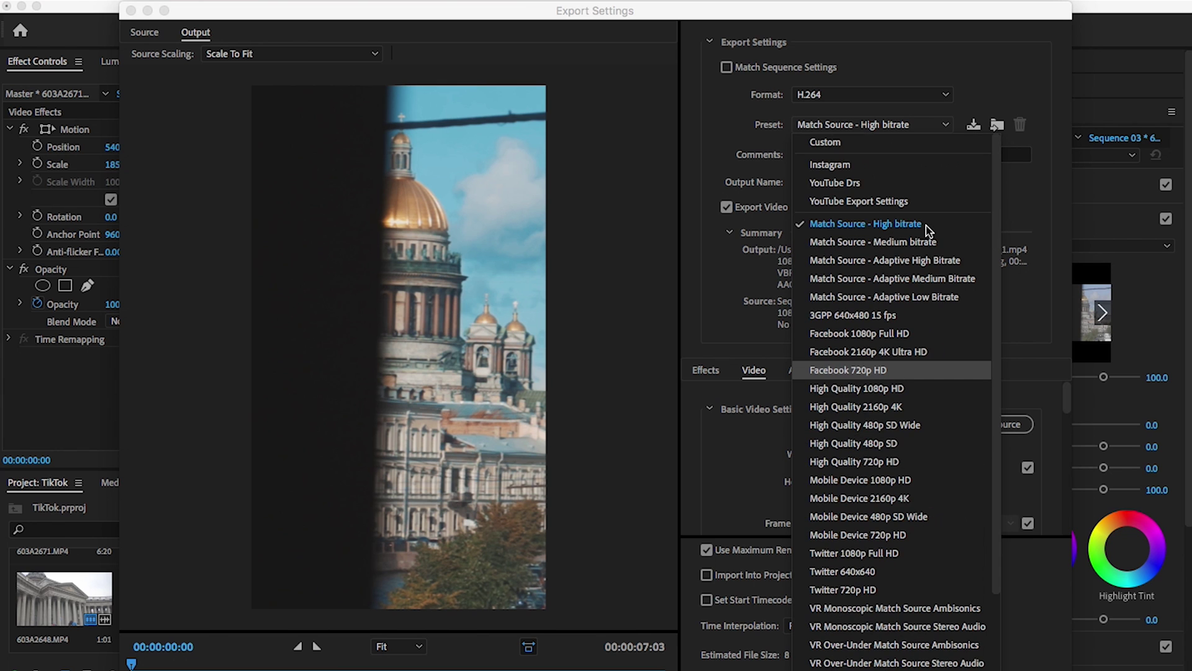
pyautogui.scroll(-5, 928, 230)
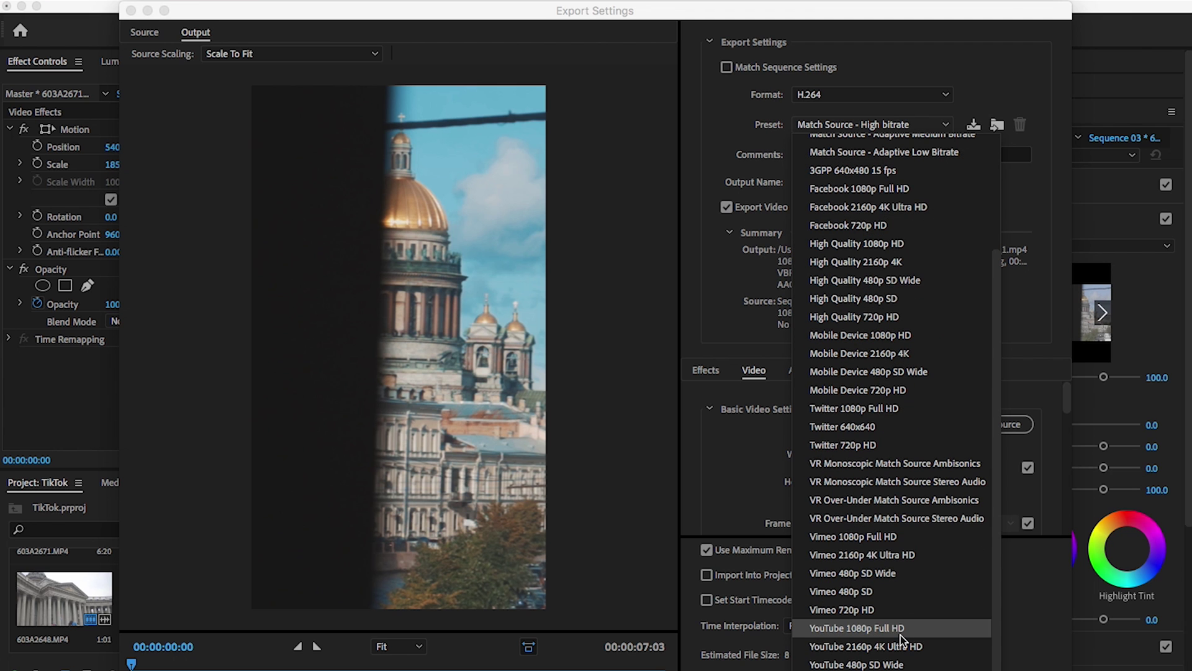
pyautogui.scroll(3, 902, 640)
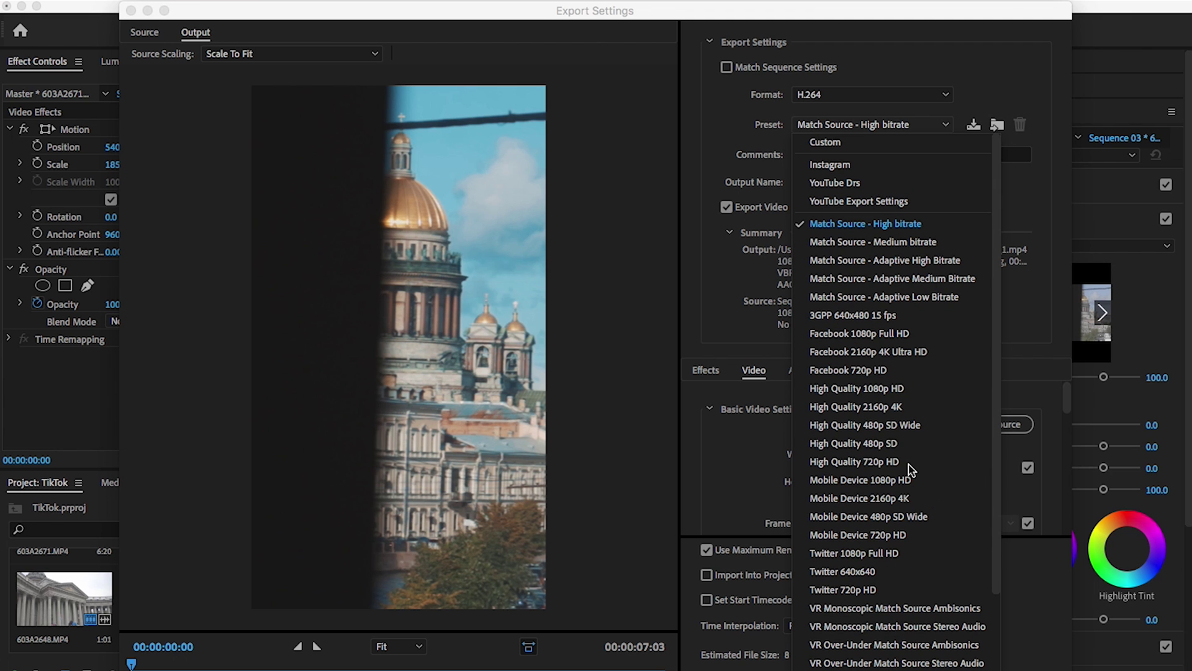
pyautogui.scroll(-3, 910, 298)
pyautogui.scroll(3, 910, 298)
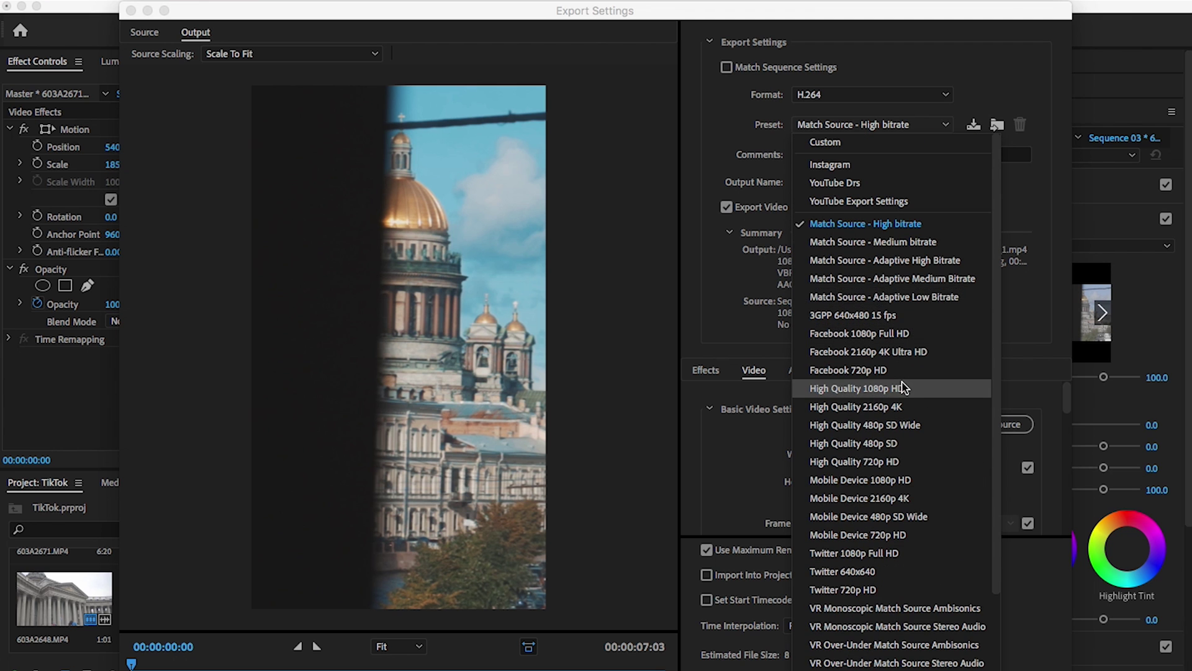
pyautogui.click(887, 389)
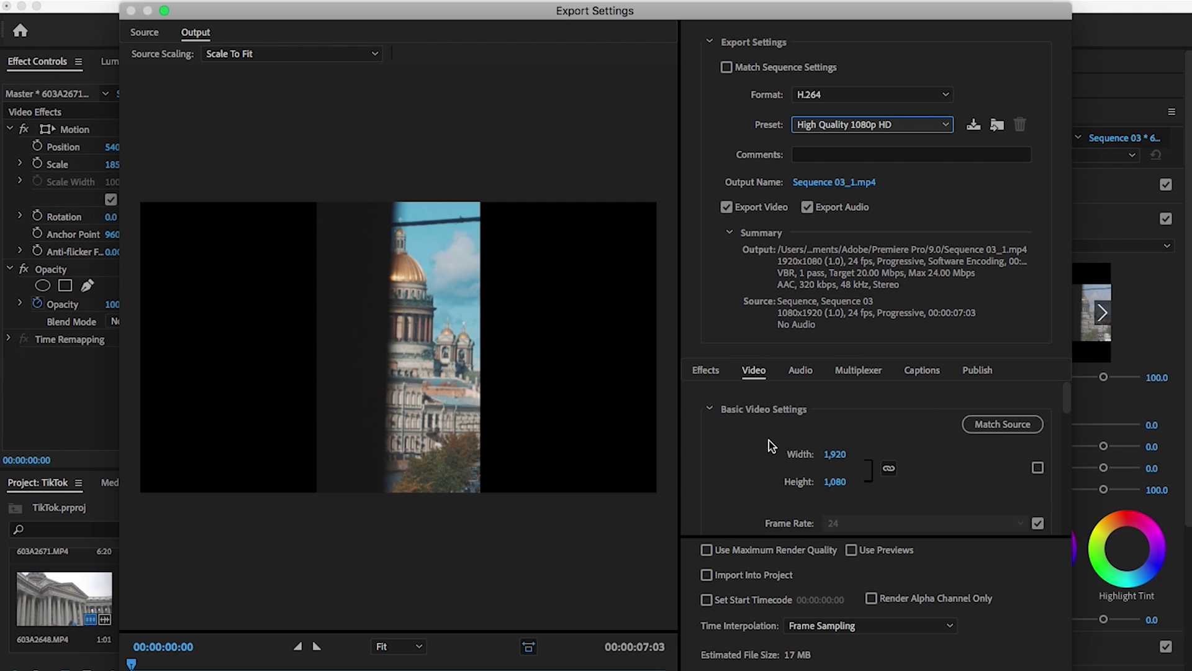
pyautogui.scroll(-5, 770, 446)
pyautogui.scroll(5, 770, 446)
# Match the export size to the 1080x1920 source and use VBR, 2 pass bitrate encoding.
pyautogui.click(1008, 426)
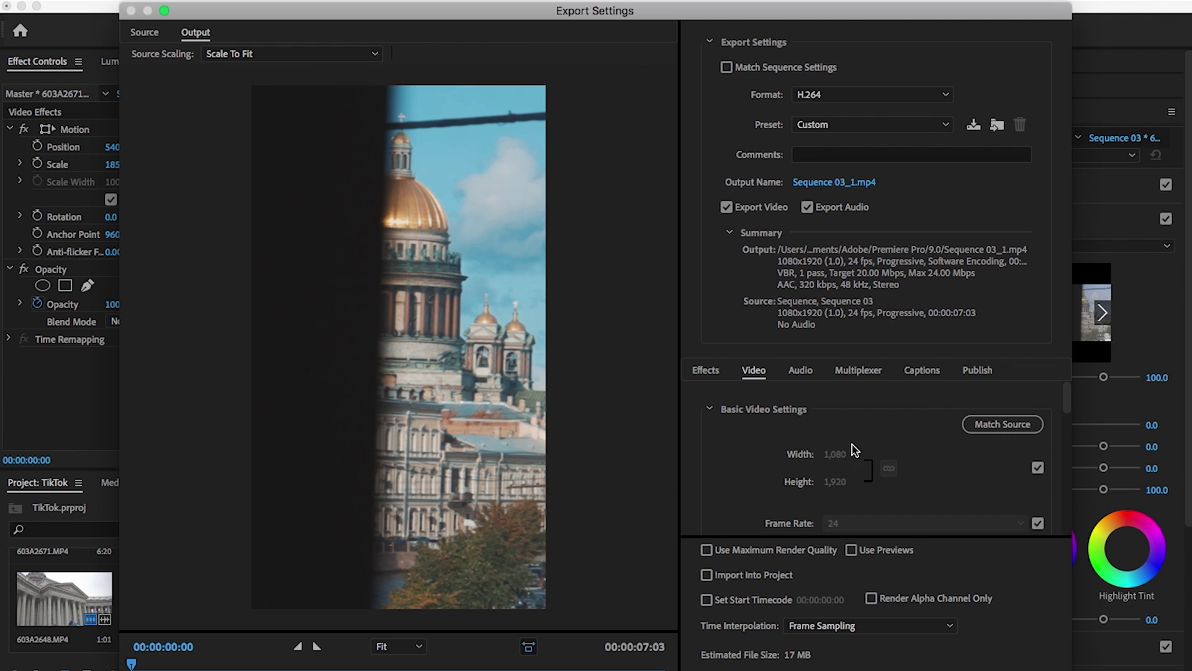
pyautogui.scroll(-5, 755, 486)
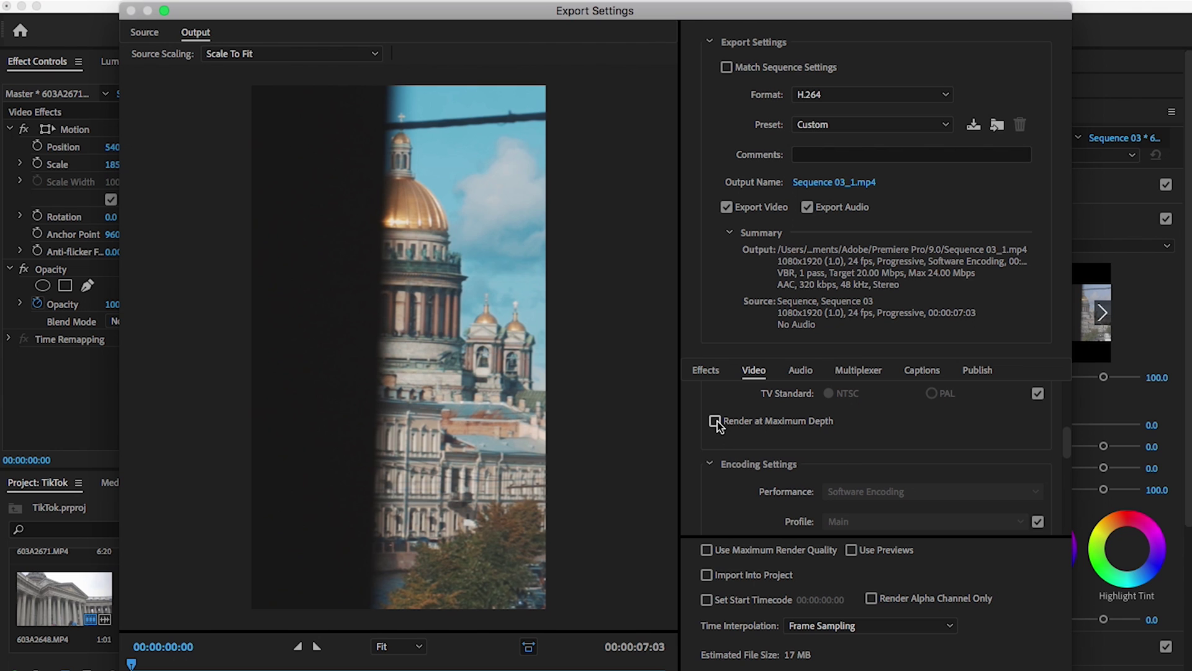
pyautogui.scroll(-5, 760, 439)
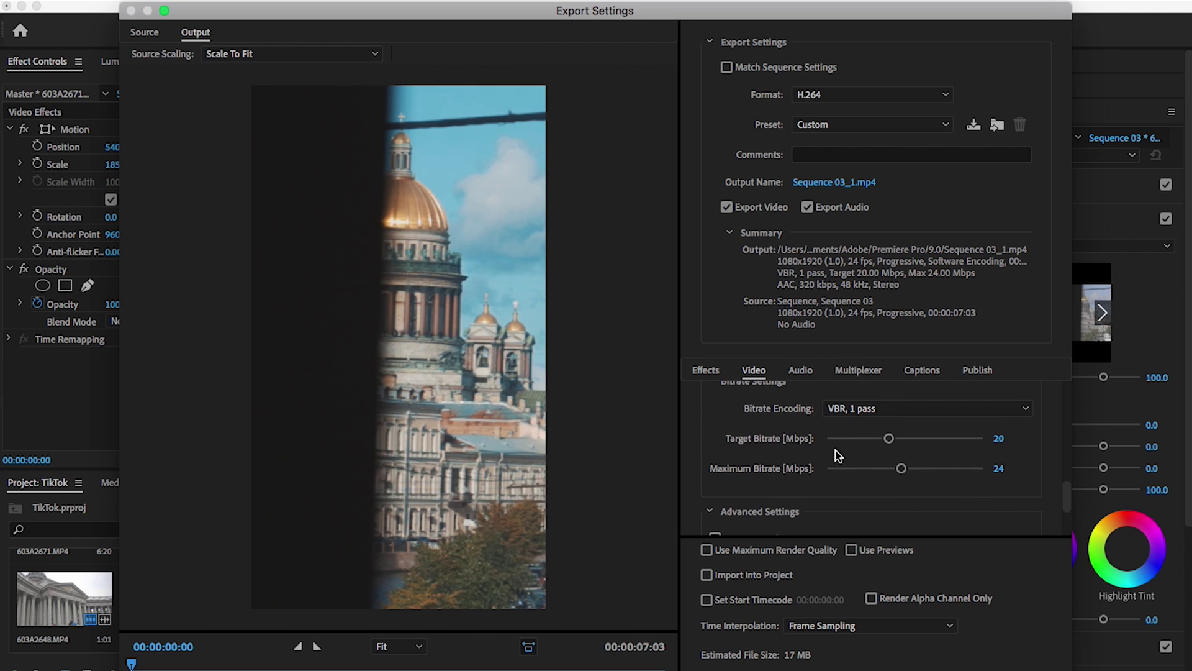
pyautogui.click(872, 409)
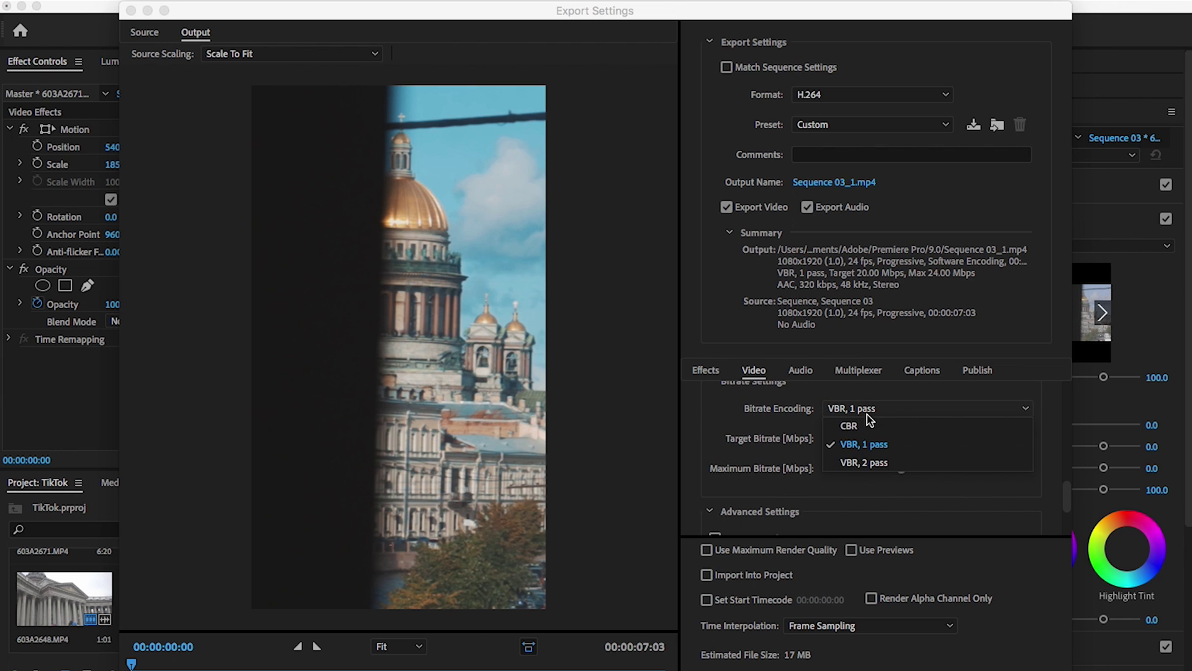
pyautogui.click(866, 463)
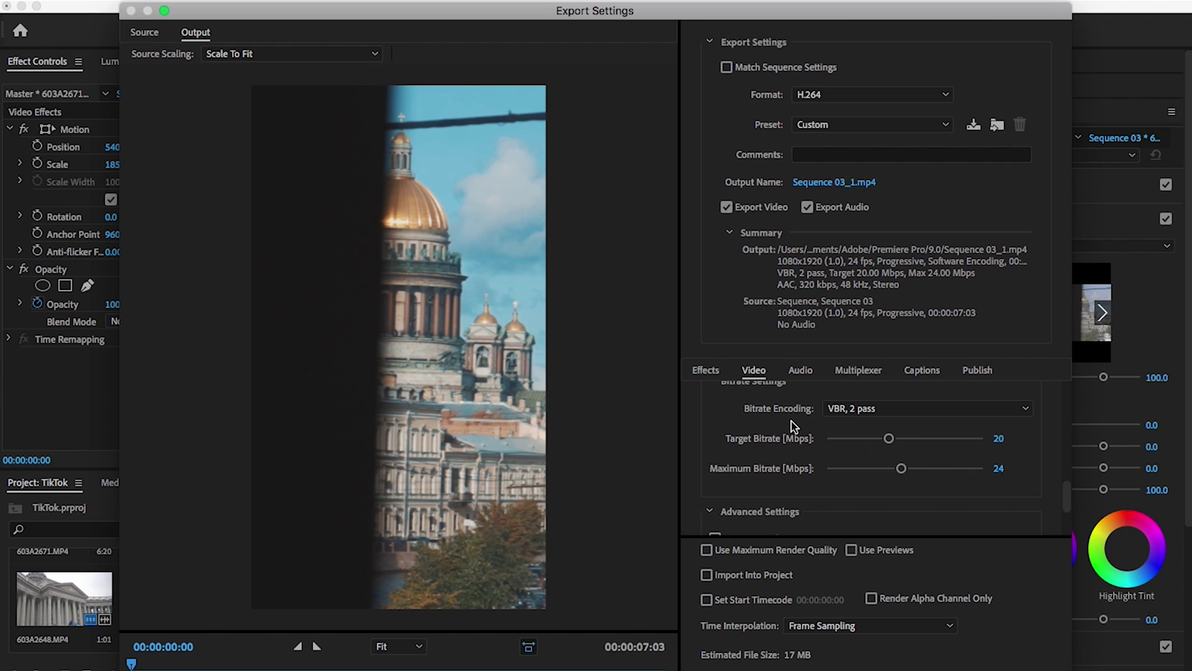
# Enable Maximum Render Quality, export the entire sequence, and start encoding.
pyautogui.scroll(-3, 794, 427)
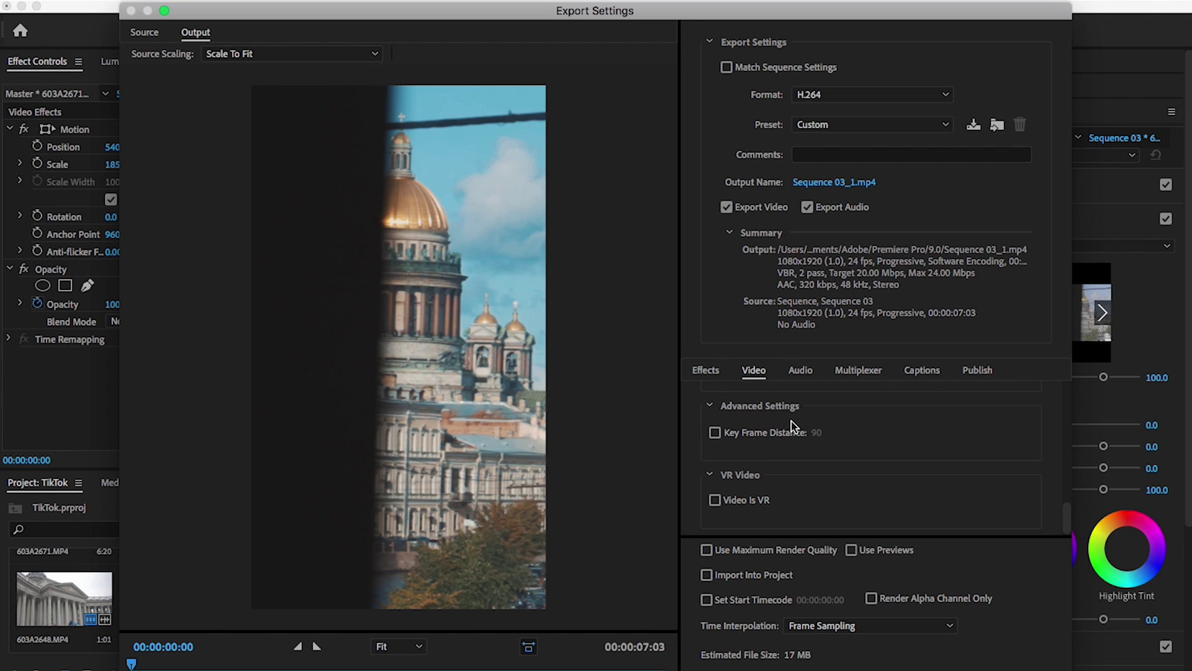
pyautogui.click(707, 550)
pyautogui.click(436, 661)
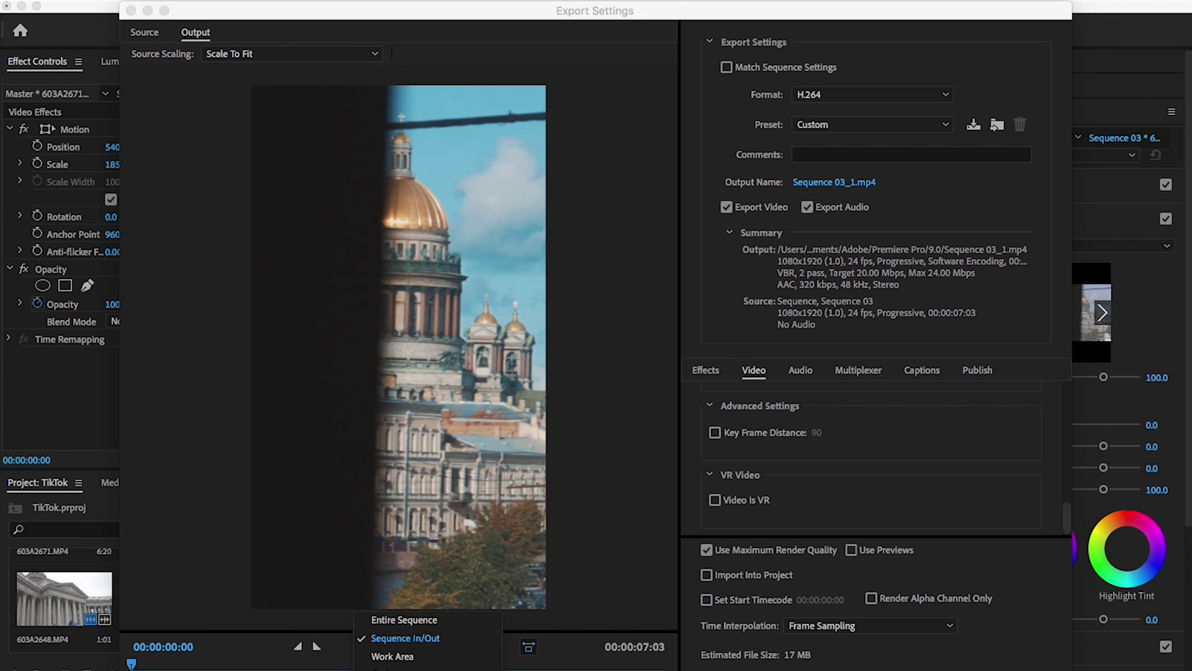
pyautogui.click(433, 618)
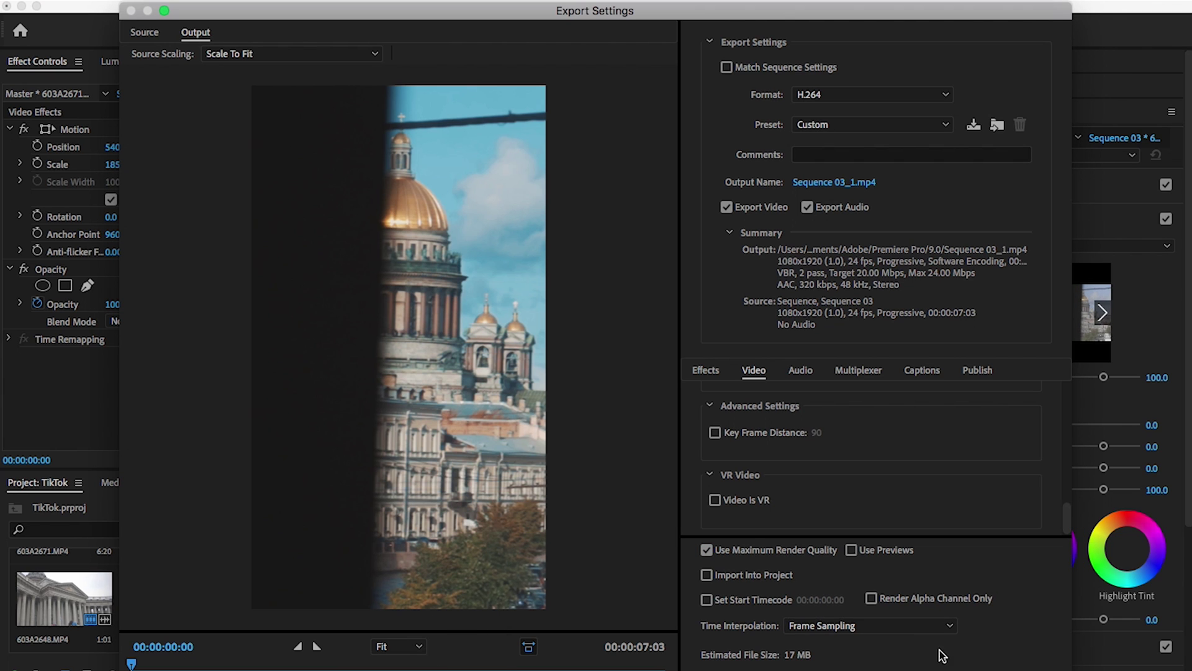
pyautogui.press('Return')
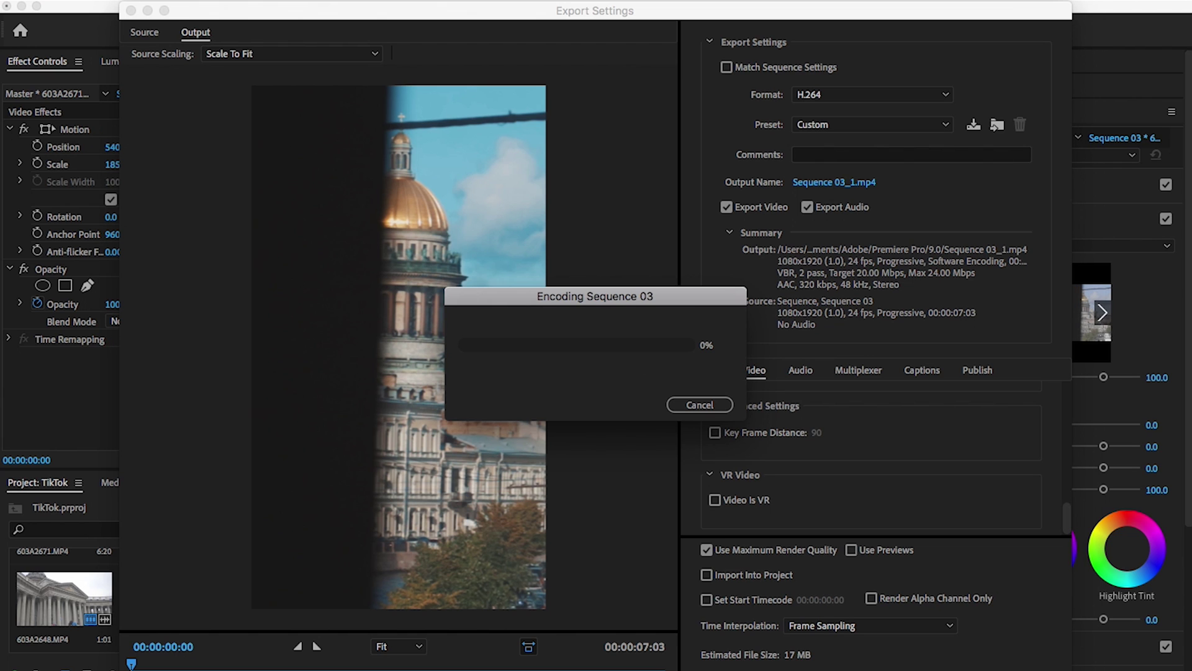